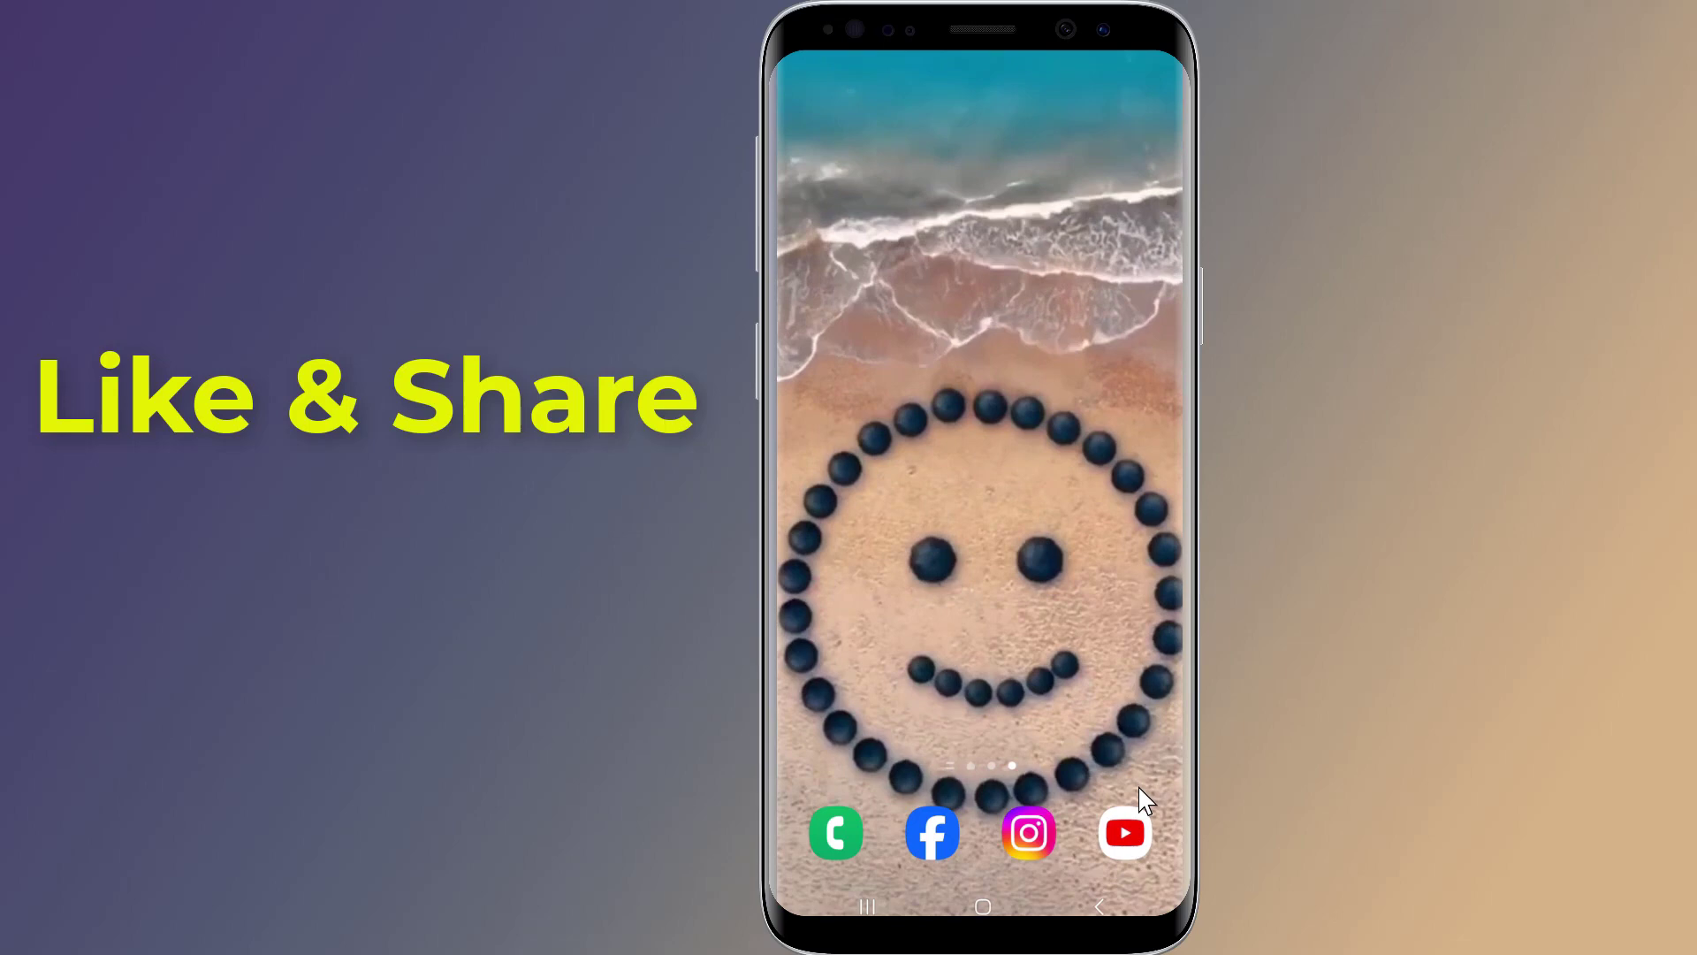
Launch YouTube and show the complete watch History list from the Library
{"action": "left_click", "coordinate": [1123, 836]}
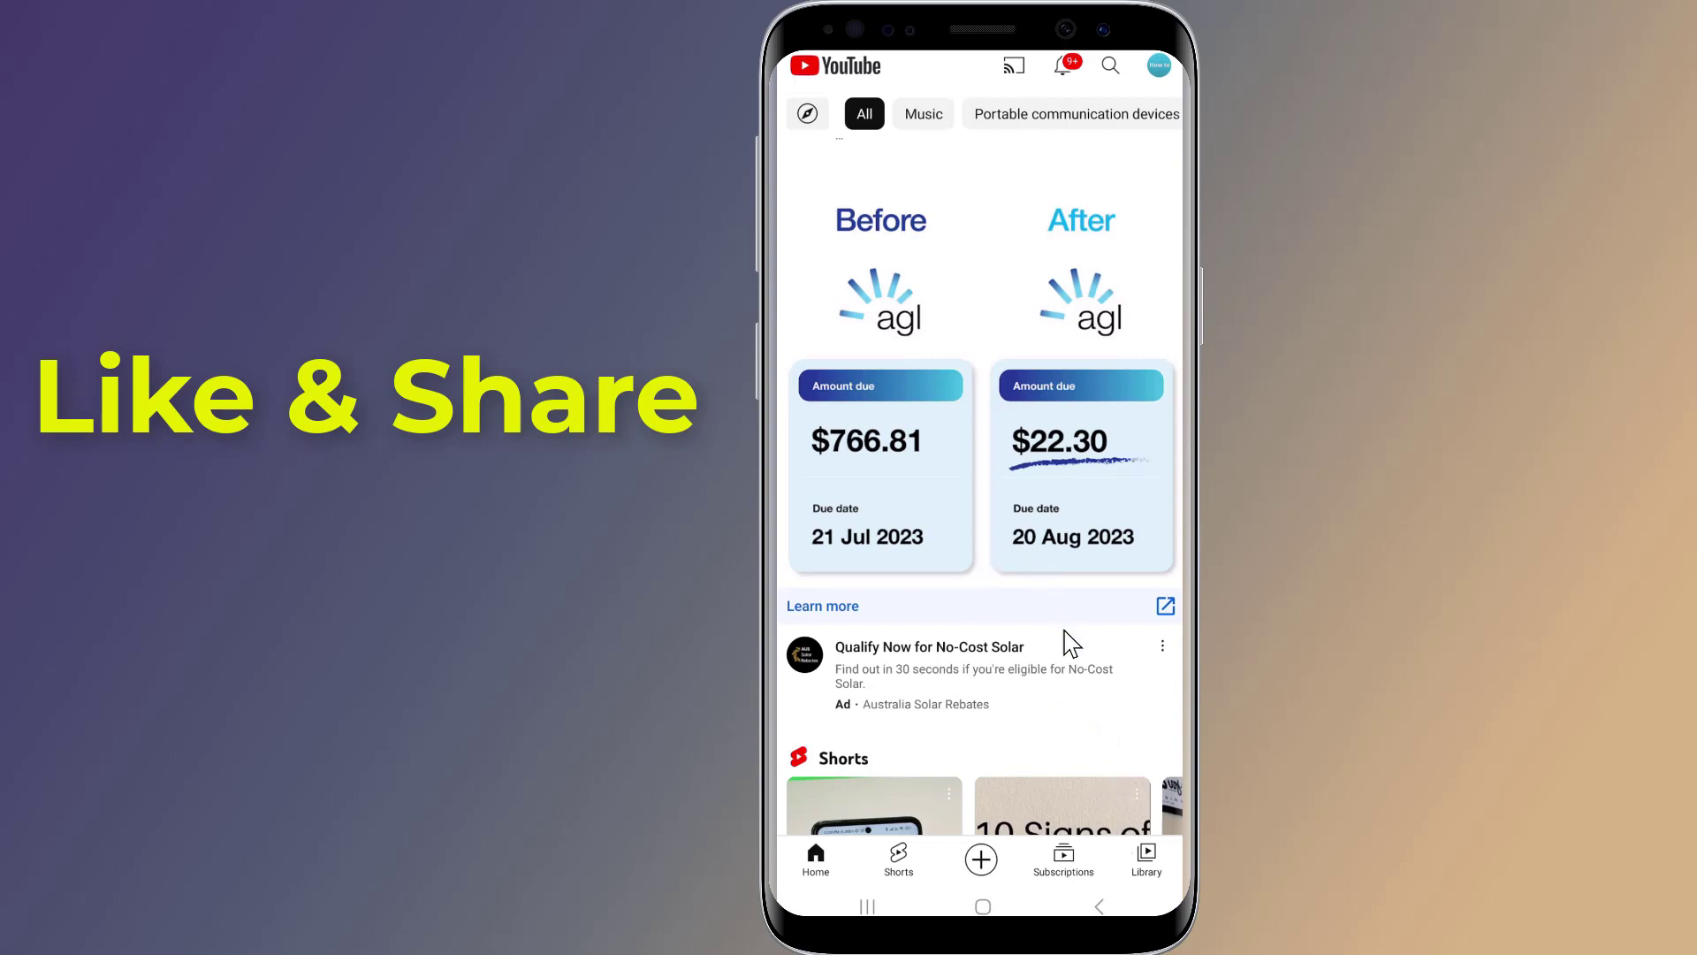
{"action": "left_click", "coordinate": [1146, 860]}
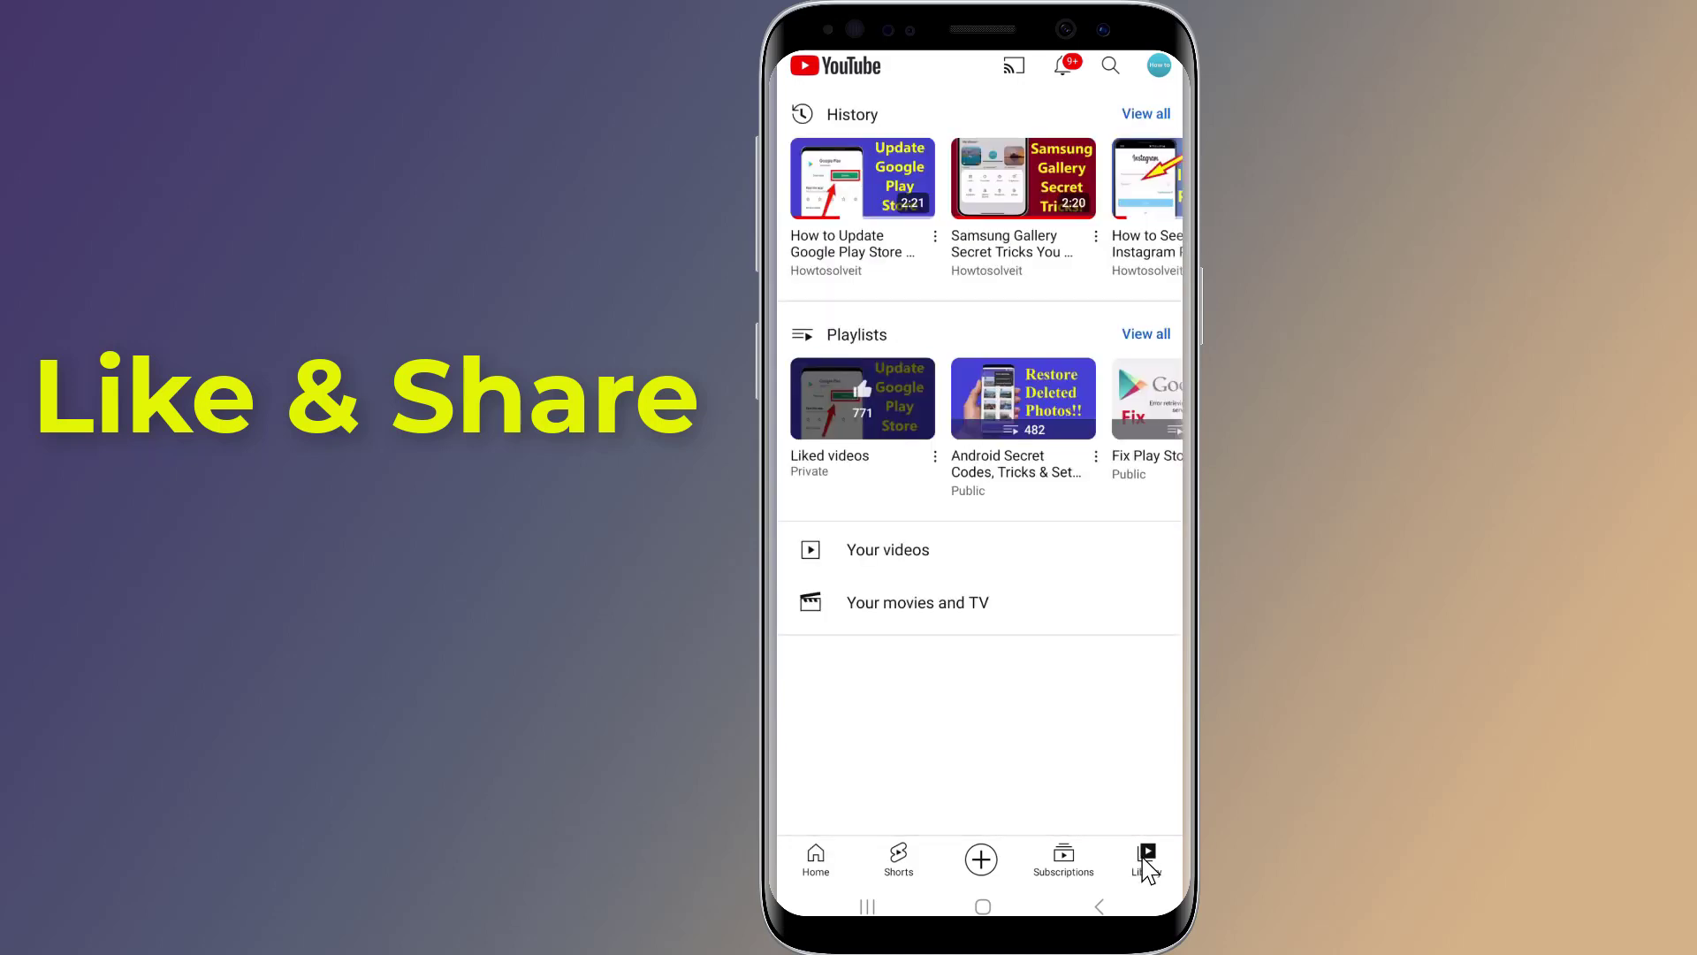
{"action": "left_click", "coordinate": [1148, 114]}
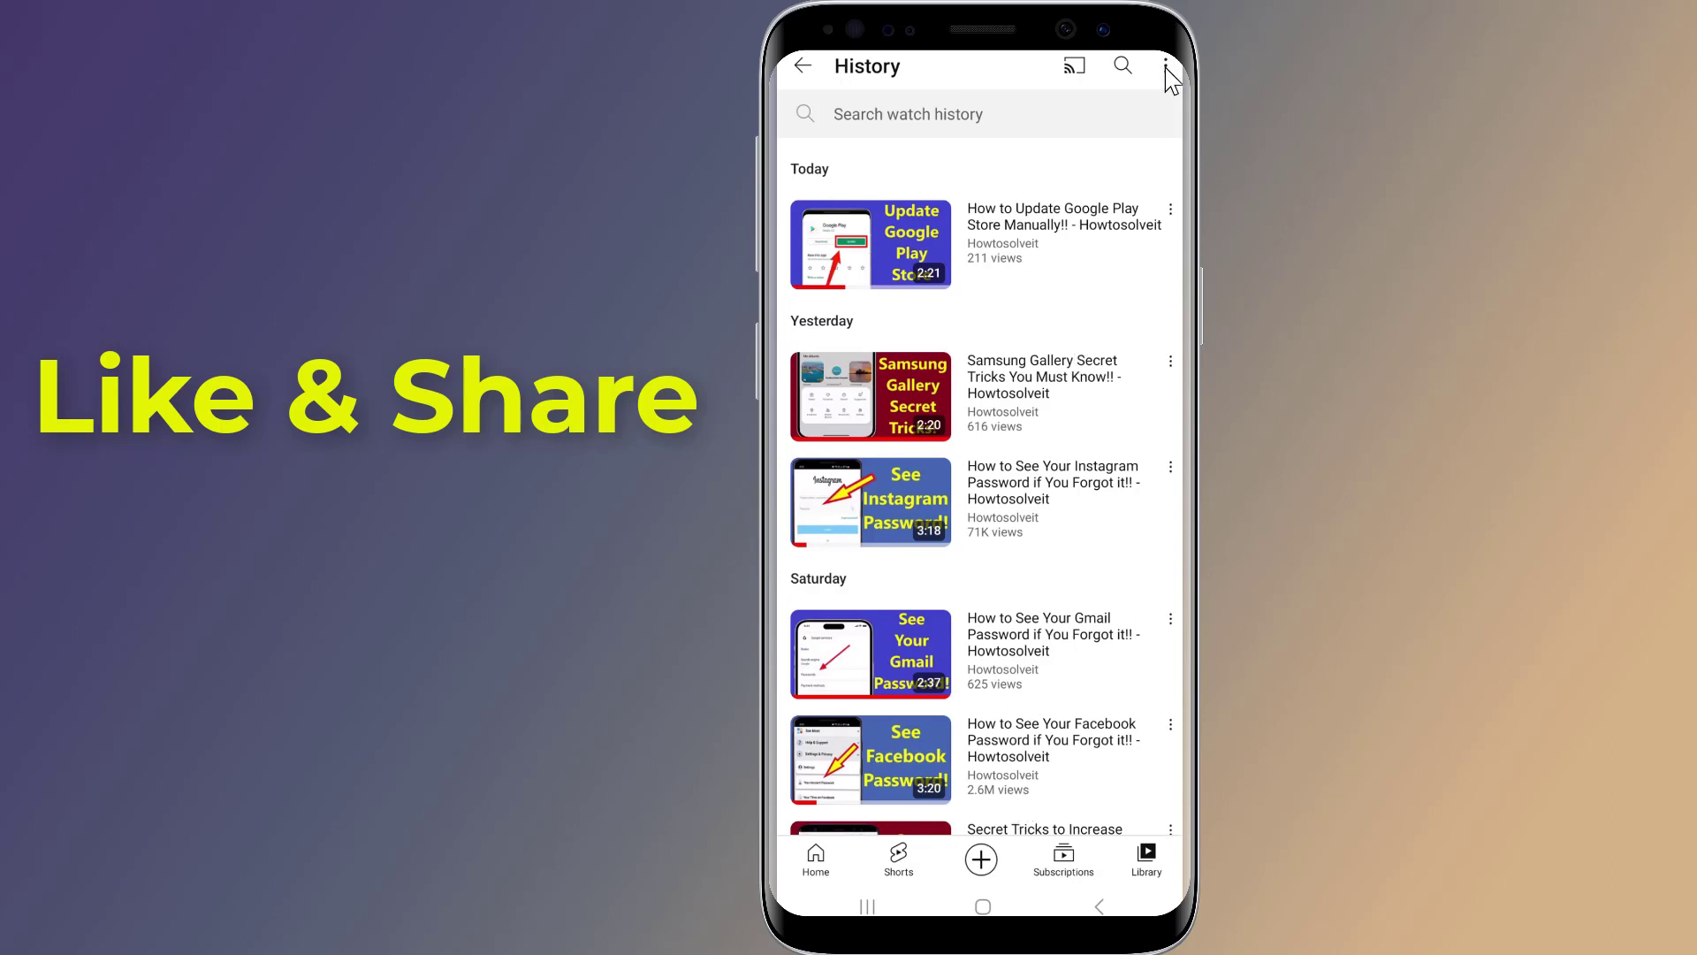
Clear all watch history from the History page and confirm it
{"action": "left_click", "coordinate": [1168, 66]}
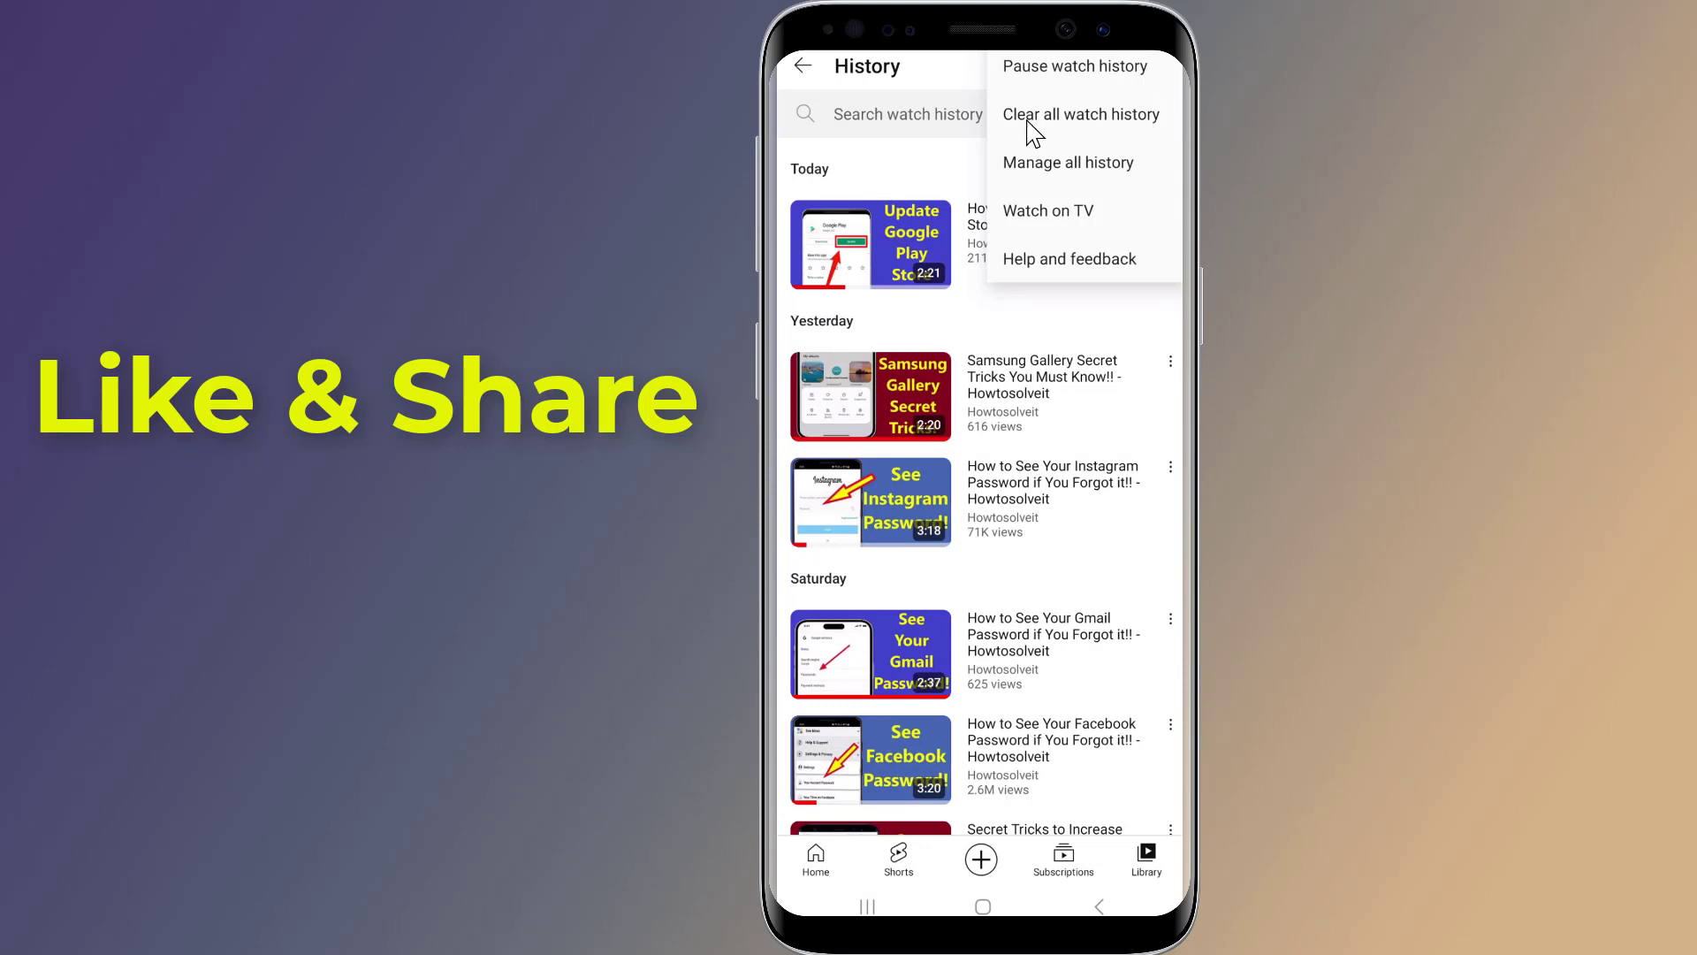
{"action": "left_click", "coordinate": [1084, 119]}
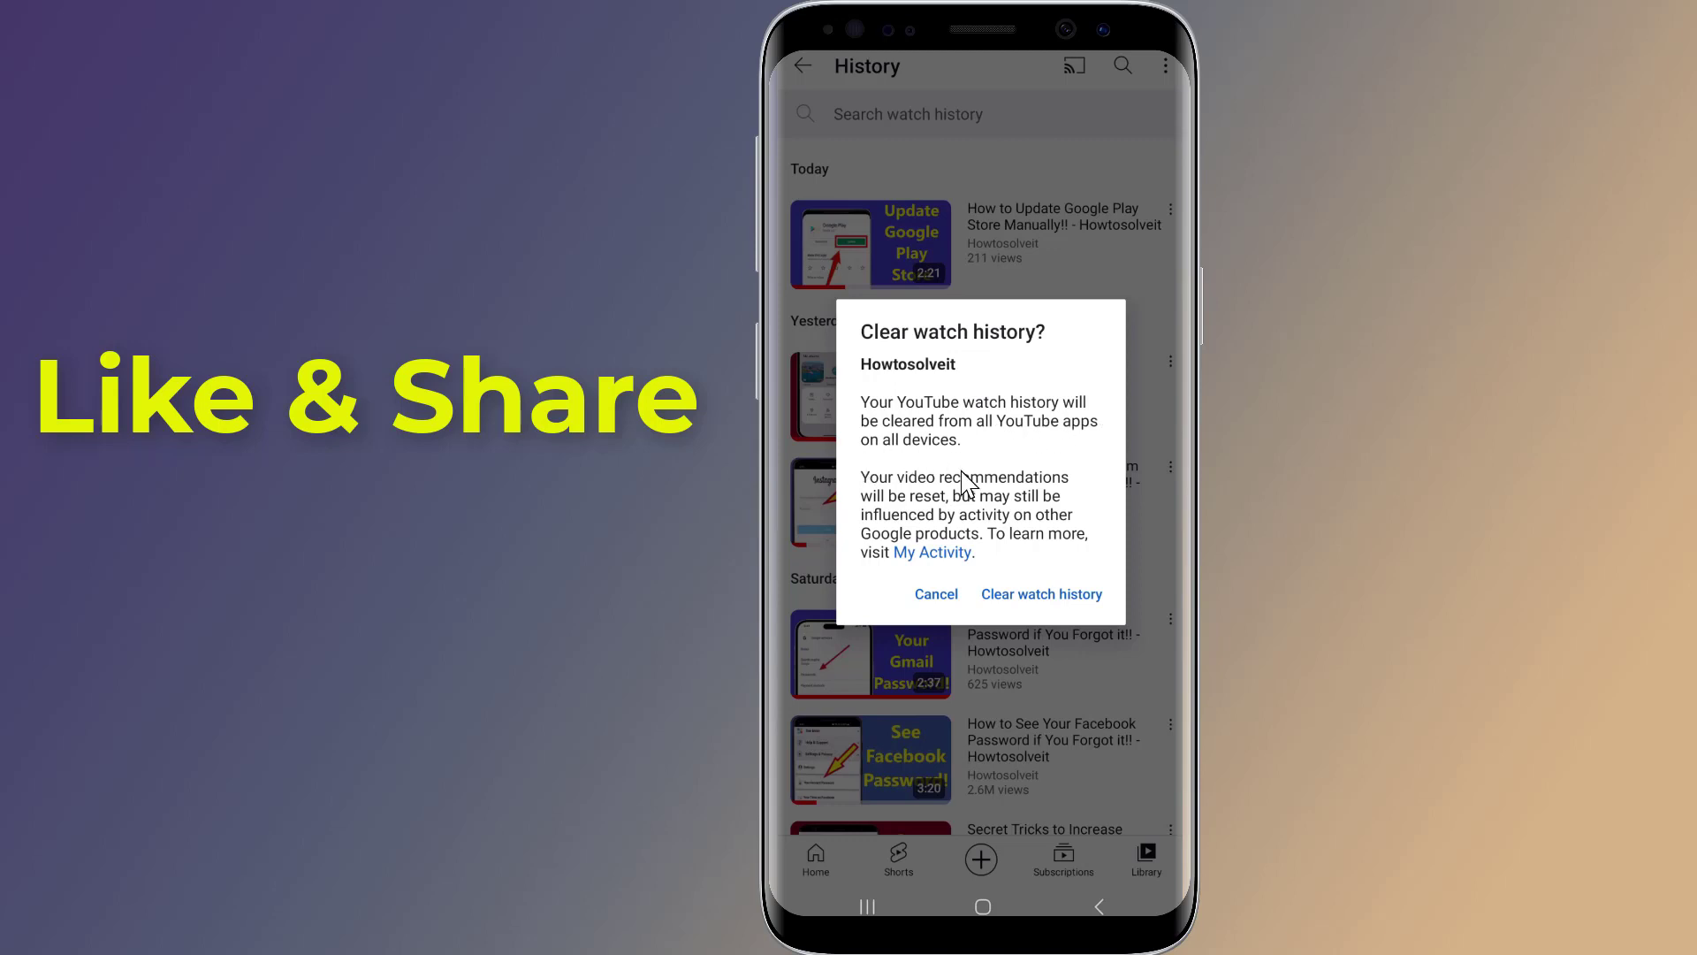
{"action": "left_click", "coordinate": [1034, 594]}
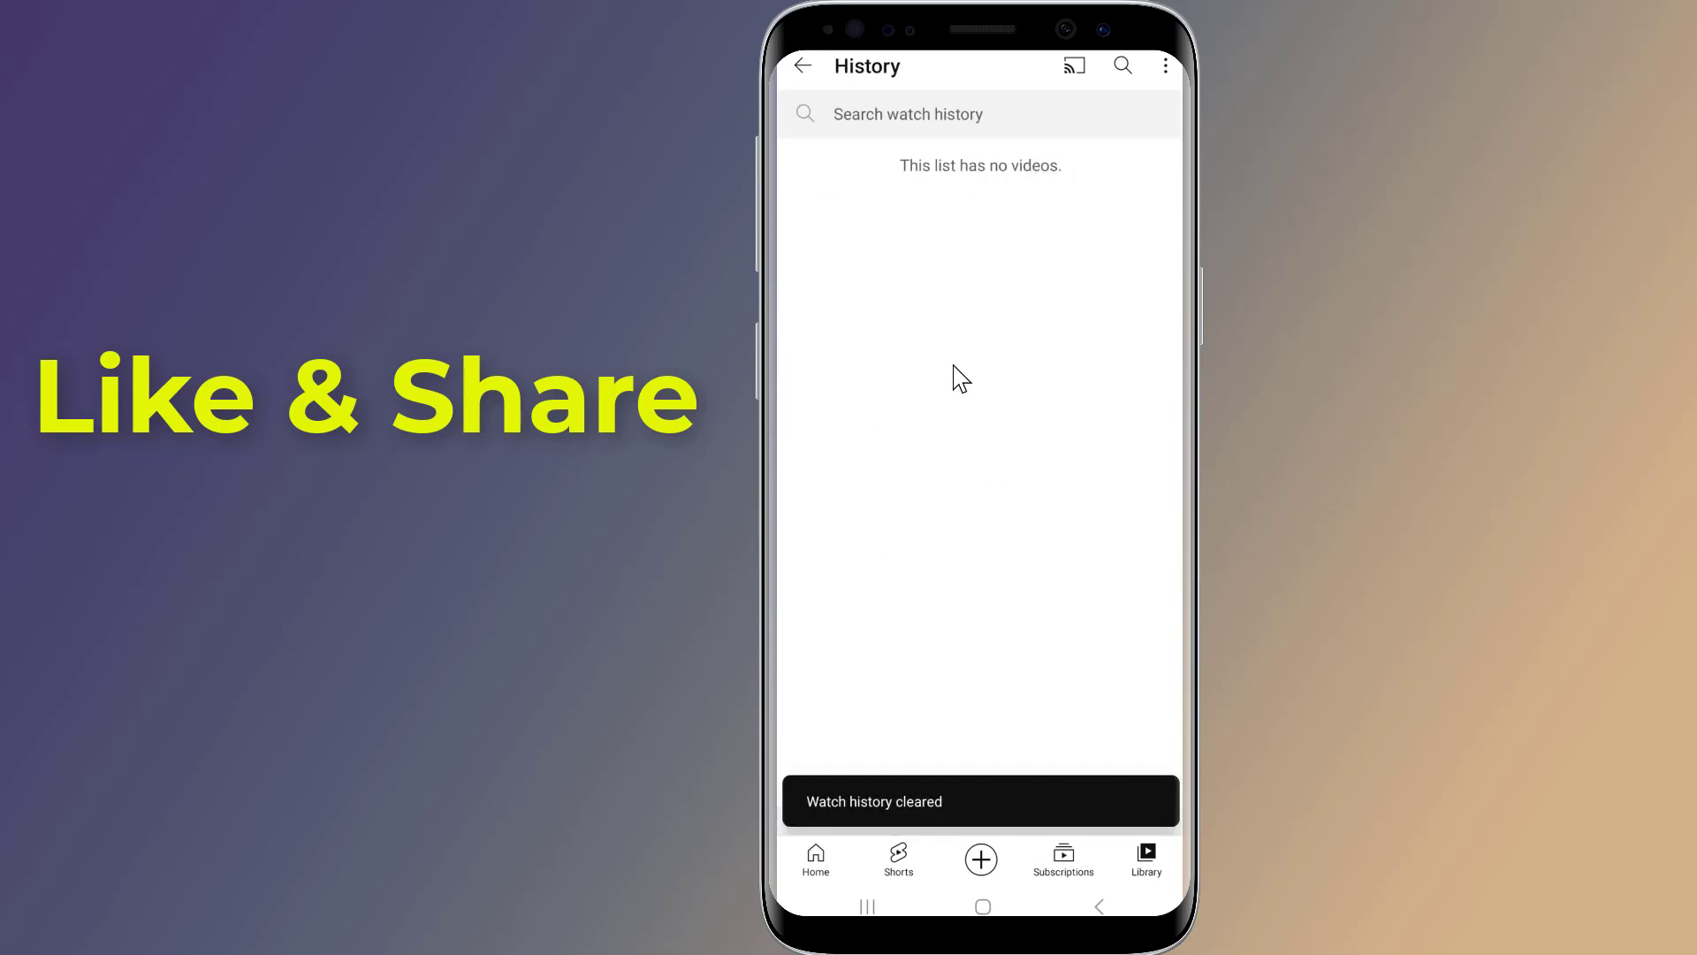
Open Manage all history to reach YouTube History in Google My Activity
{"action": "left_click", "coordinate": [1166, 68]}
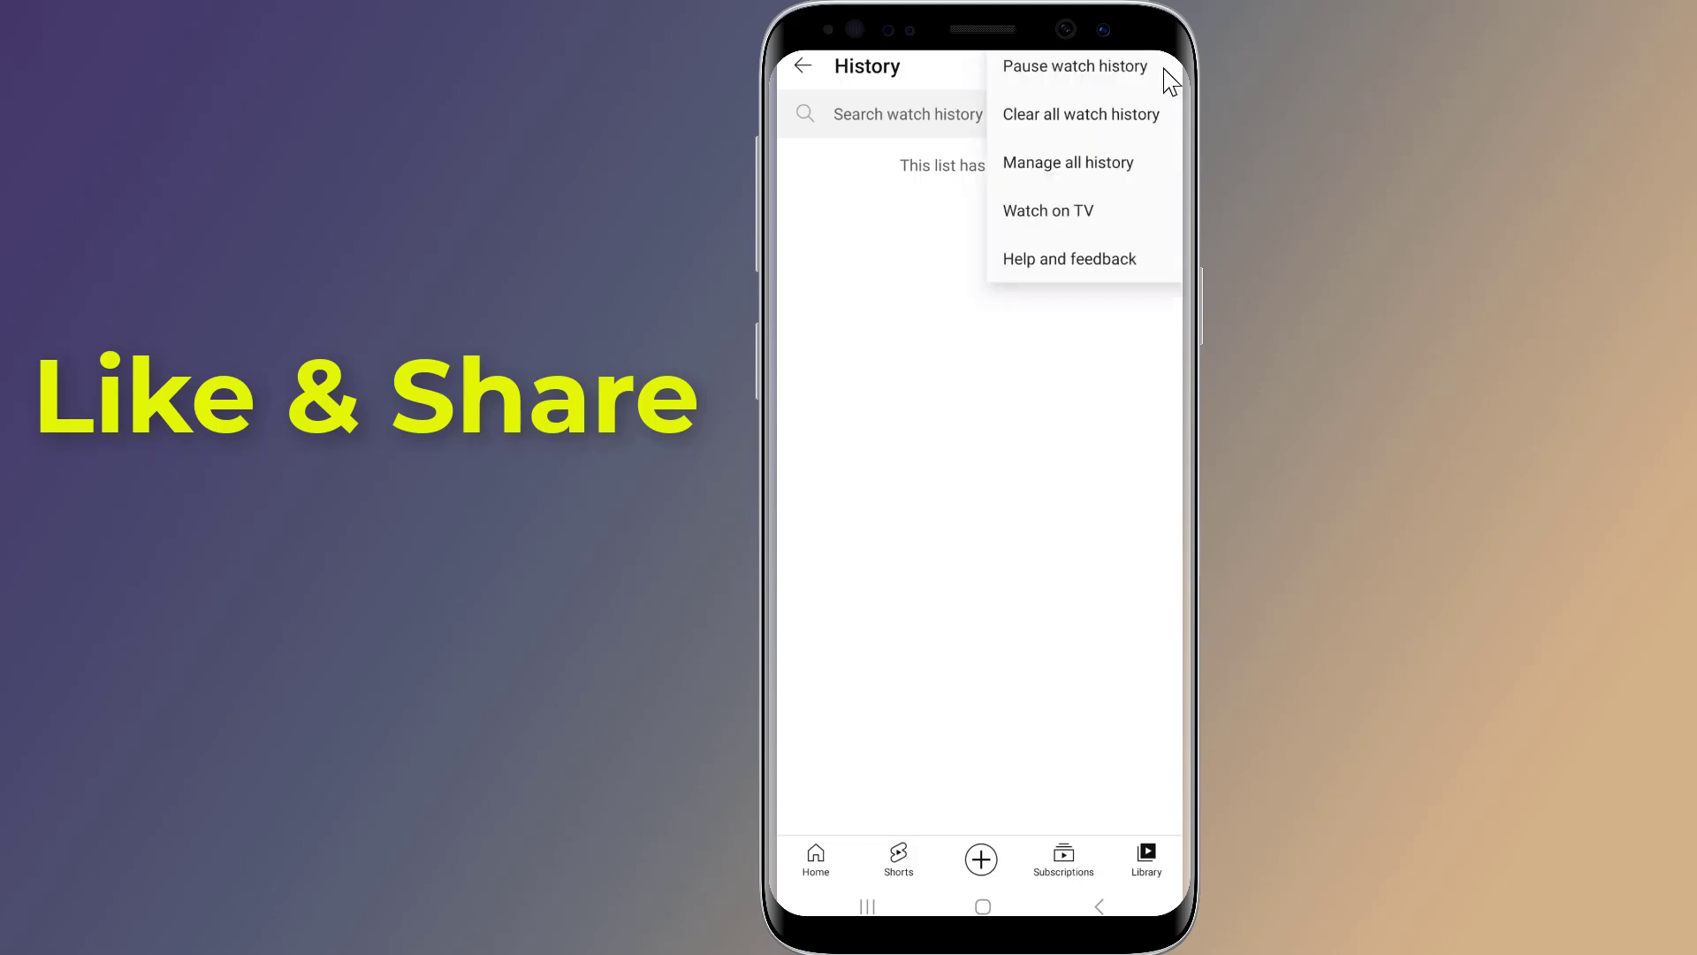
{"action": "left_click", "coordinate": [1080, 172]}
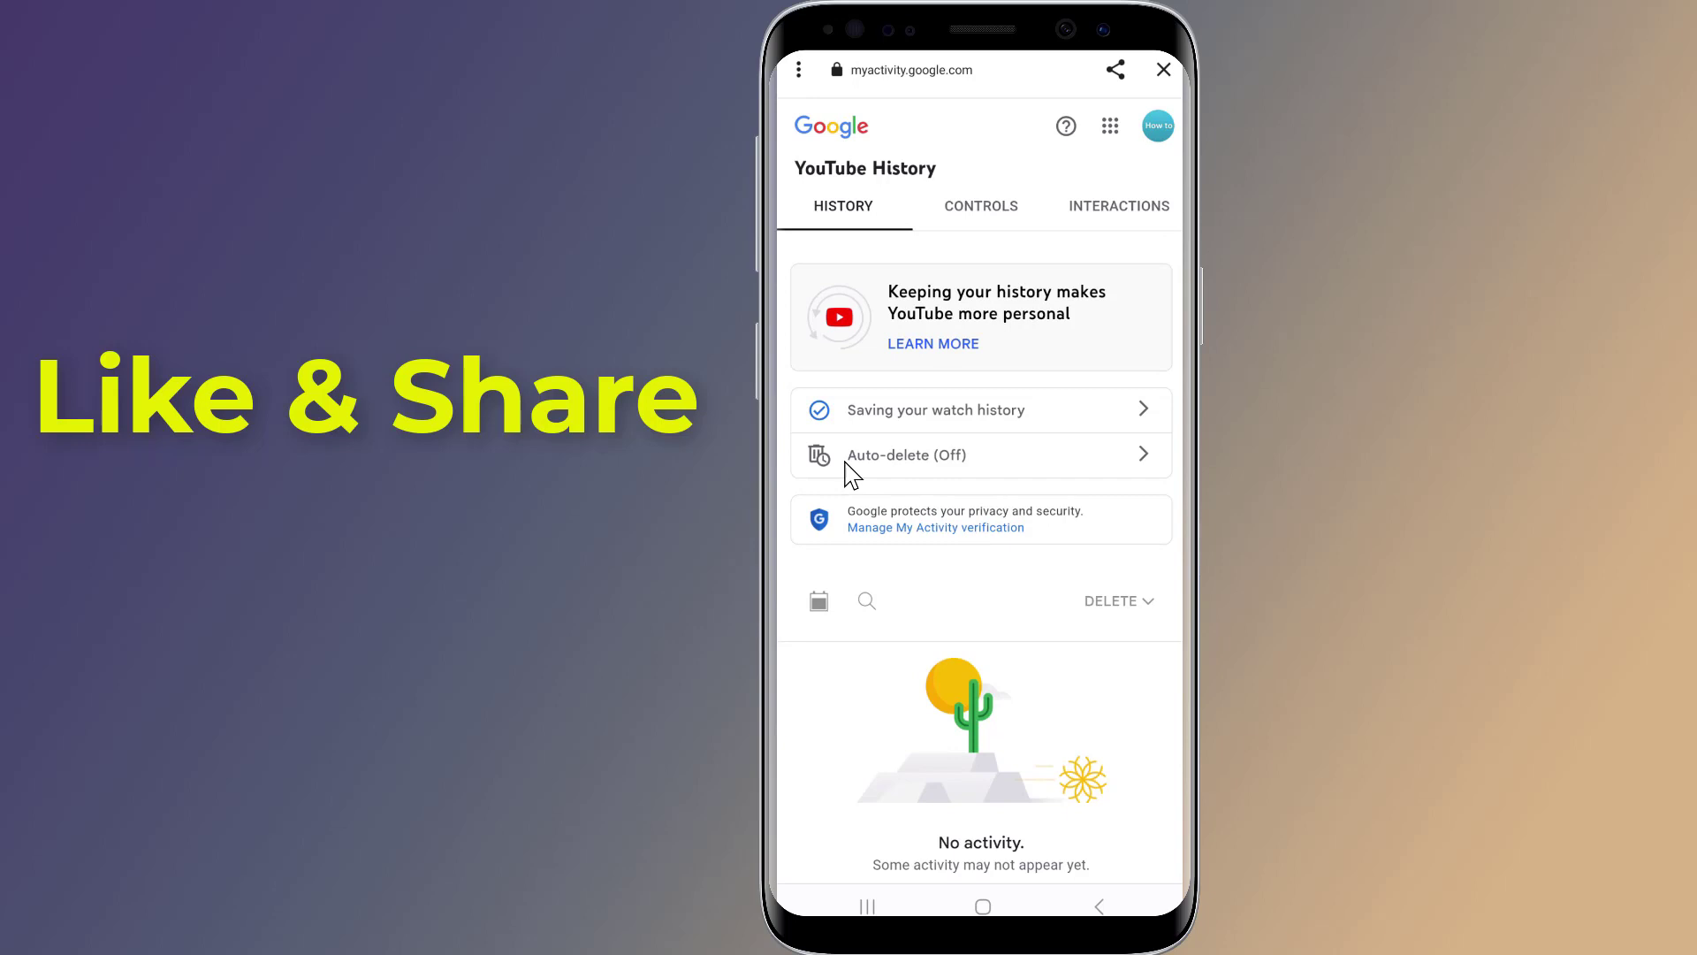
Set YouTube History auto-delete to activity older than 3 months and continue
{"action": "left_click", "coordinate": [1137, 459]}
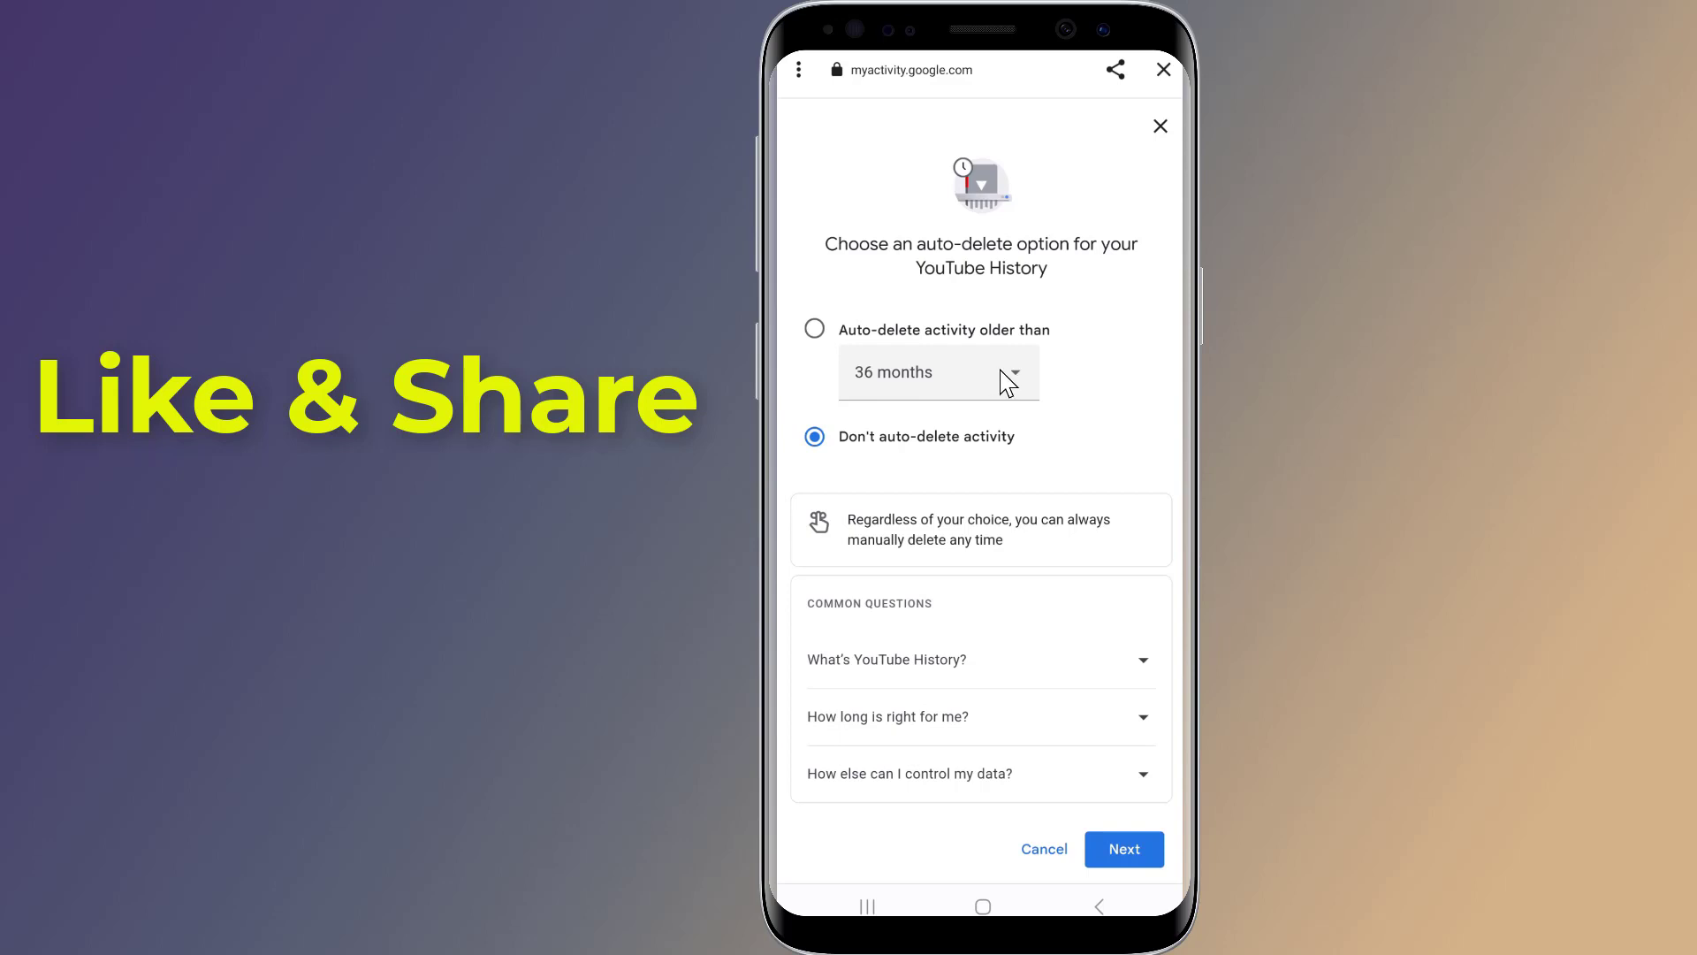
{"action": "left_click", "coordinate": [814, 329]}
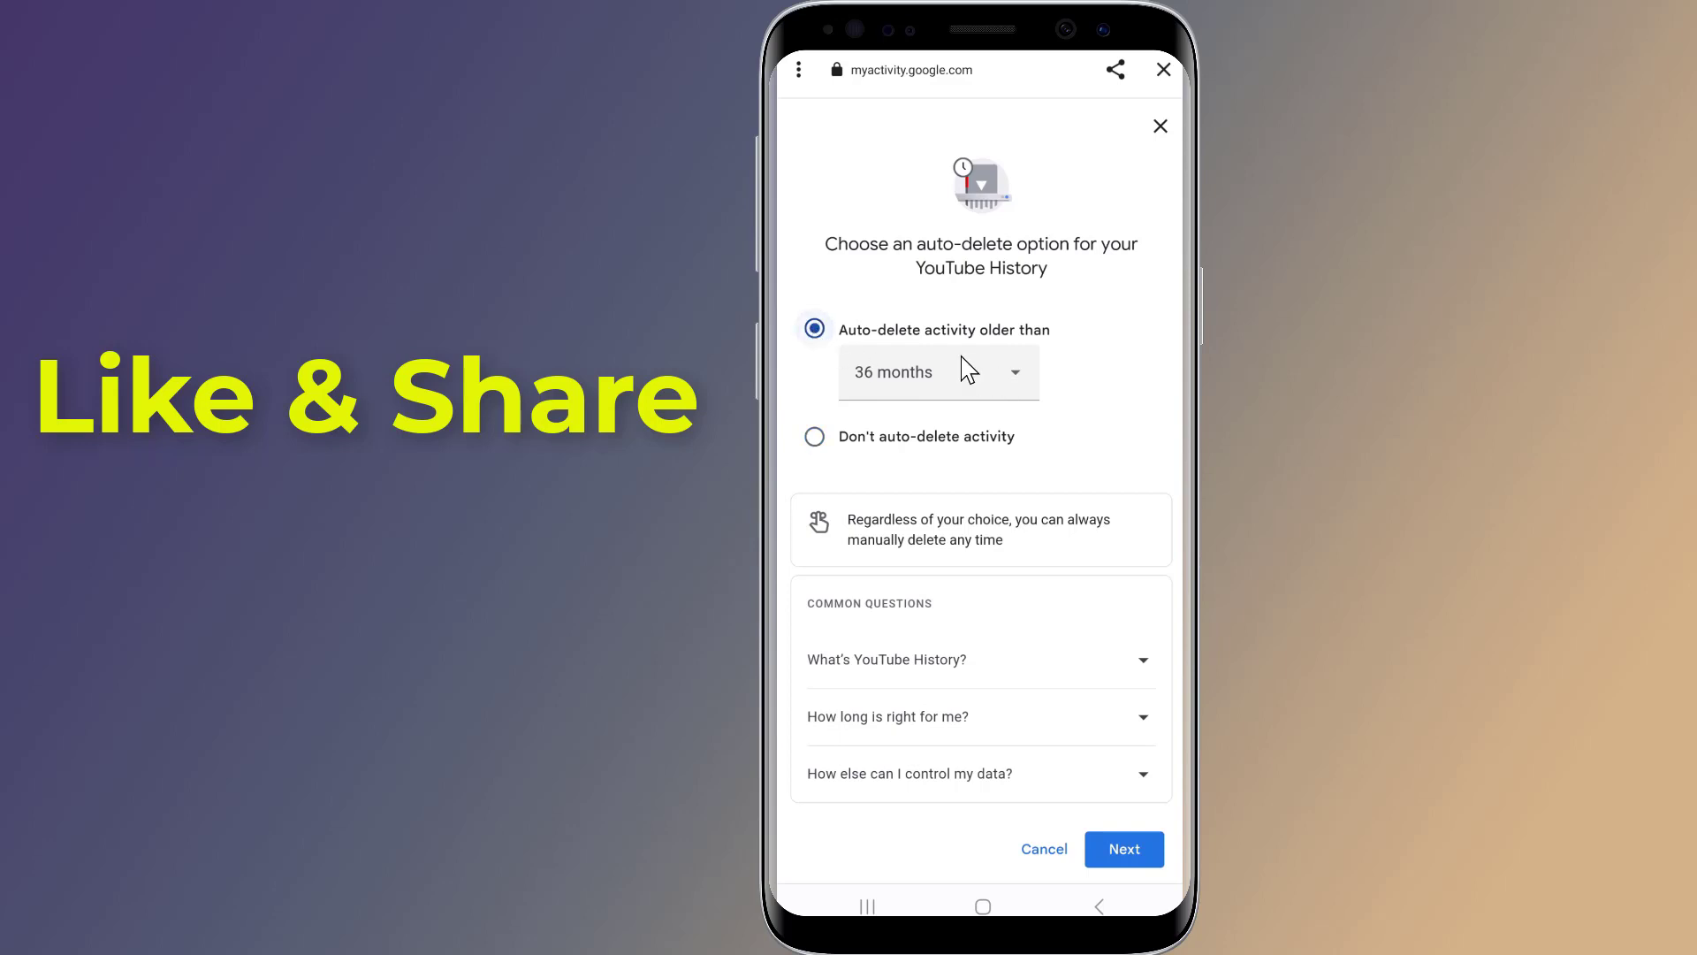
{"action": "left_click", "coordinate": [1019, 382]}
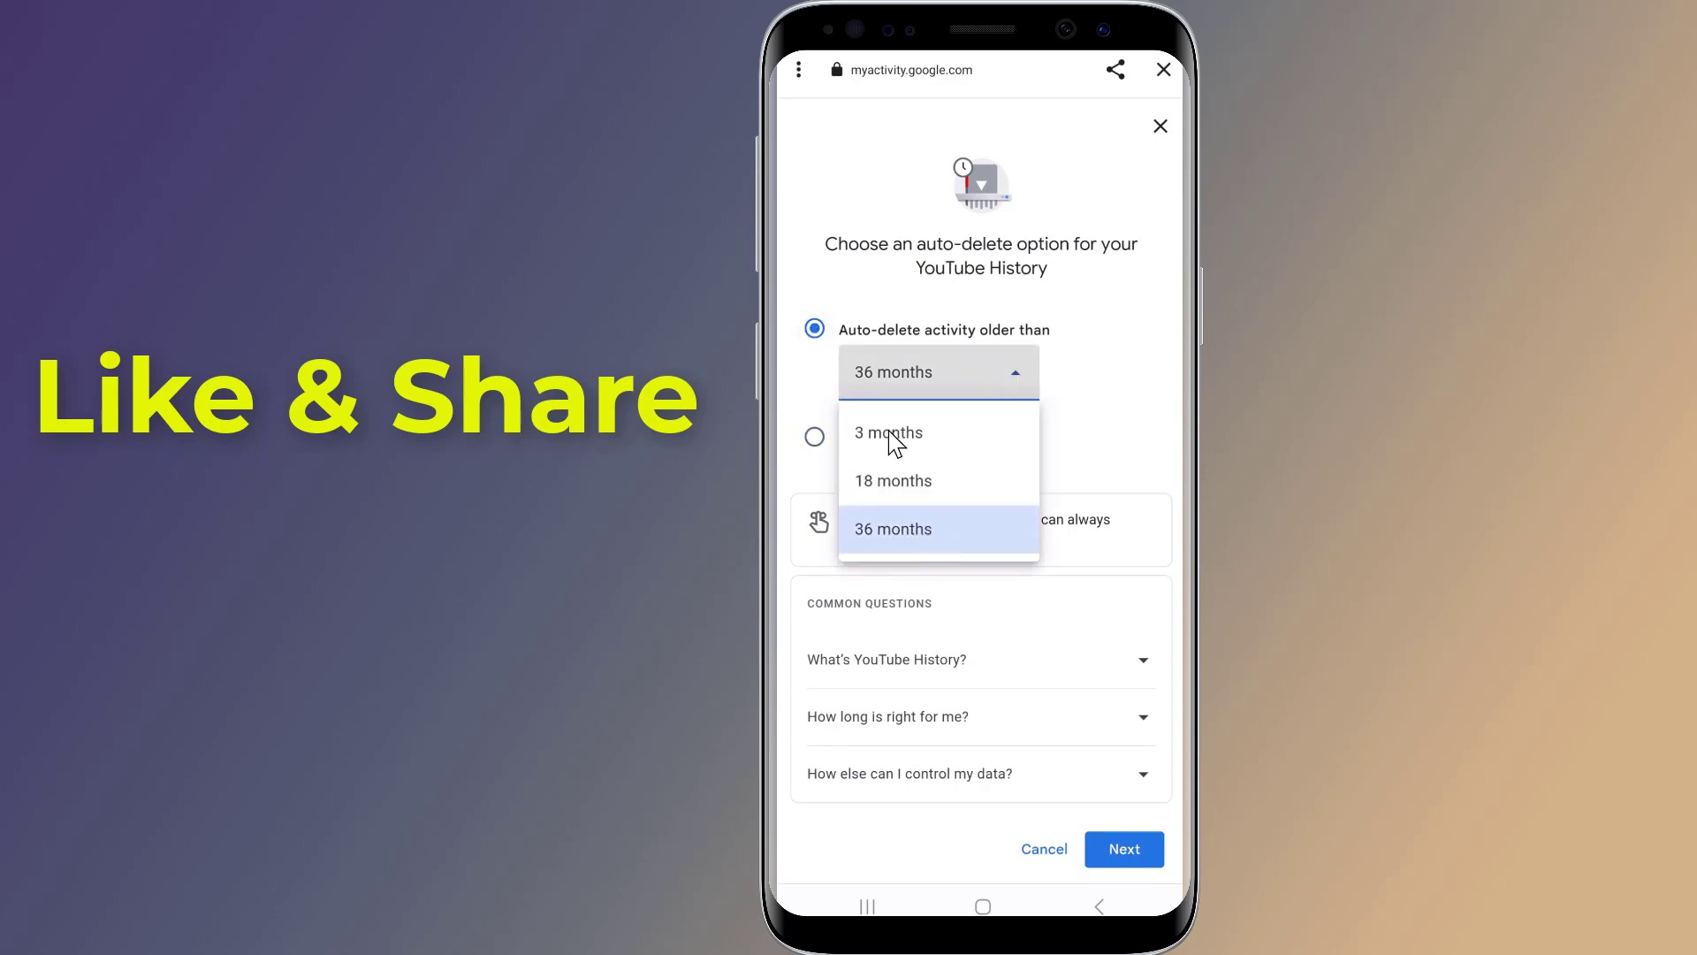
{"action": "left_click", "coordinate": [893, 437]}
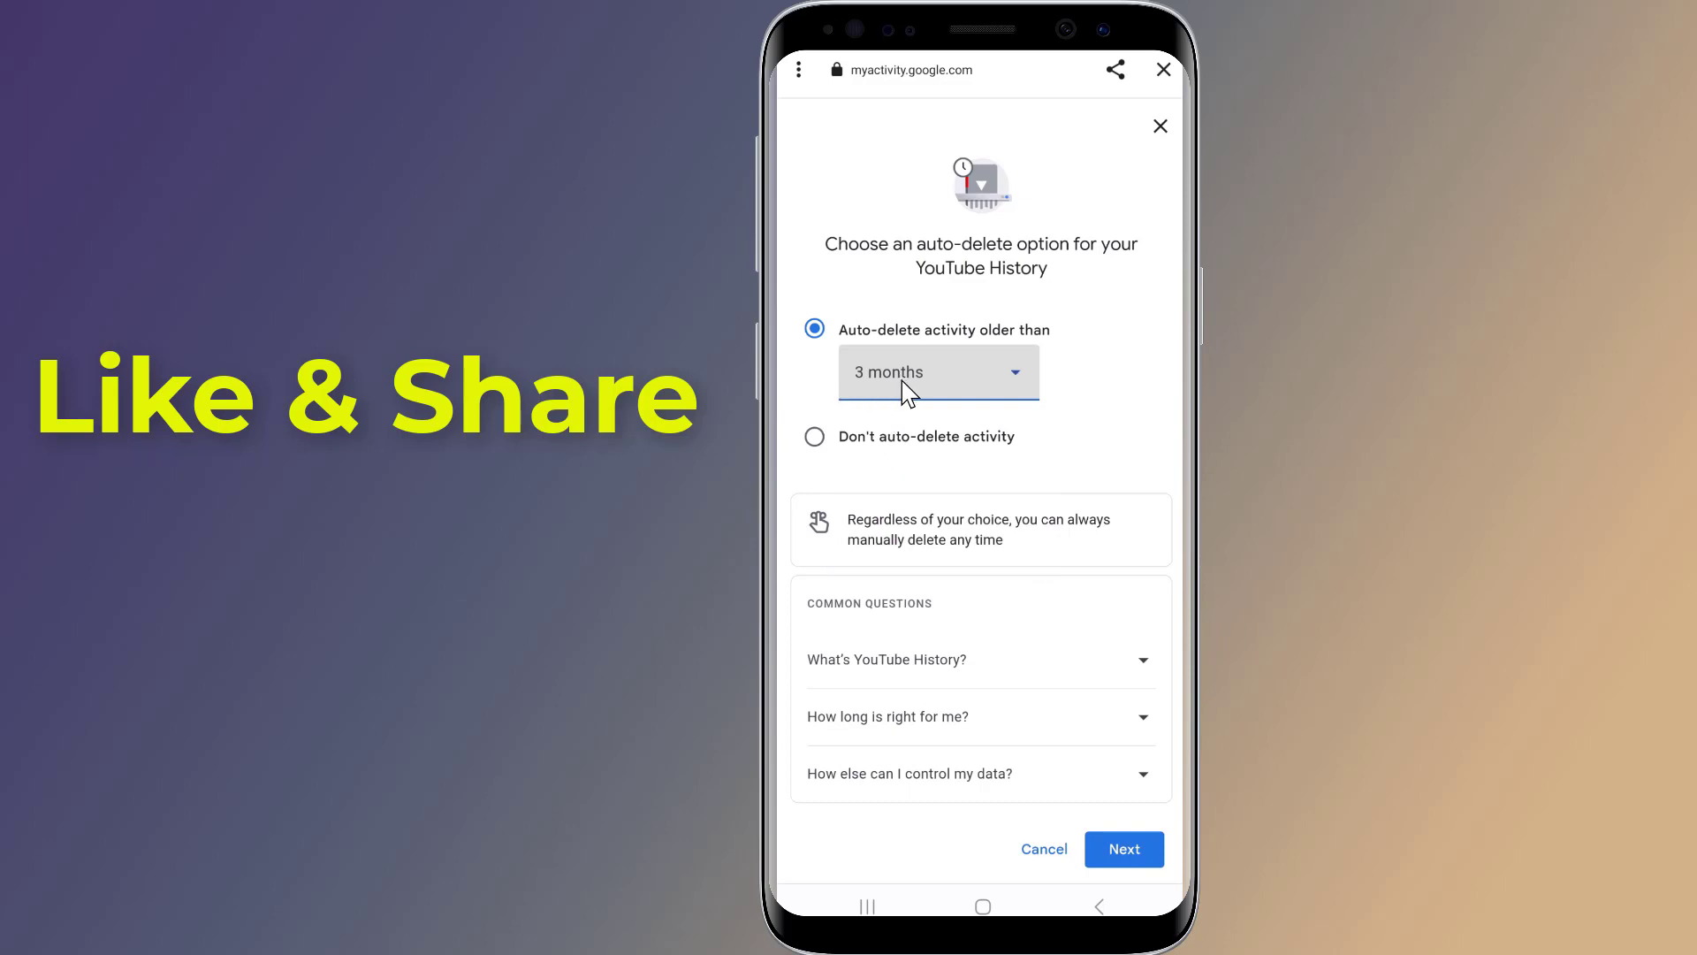
{"action": "left_click", "coordinate": [1125, 850]}
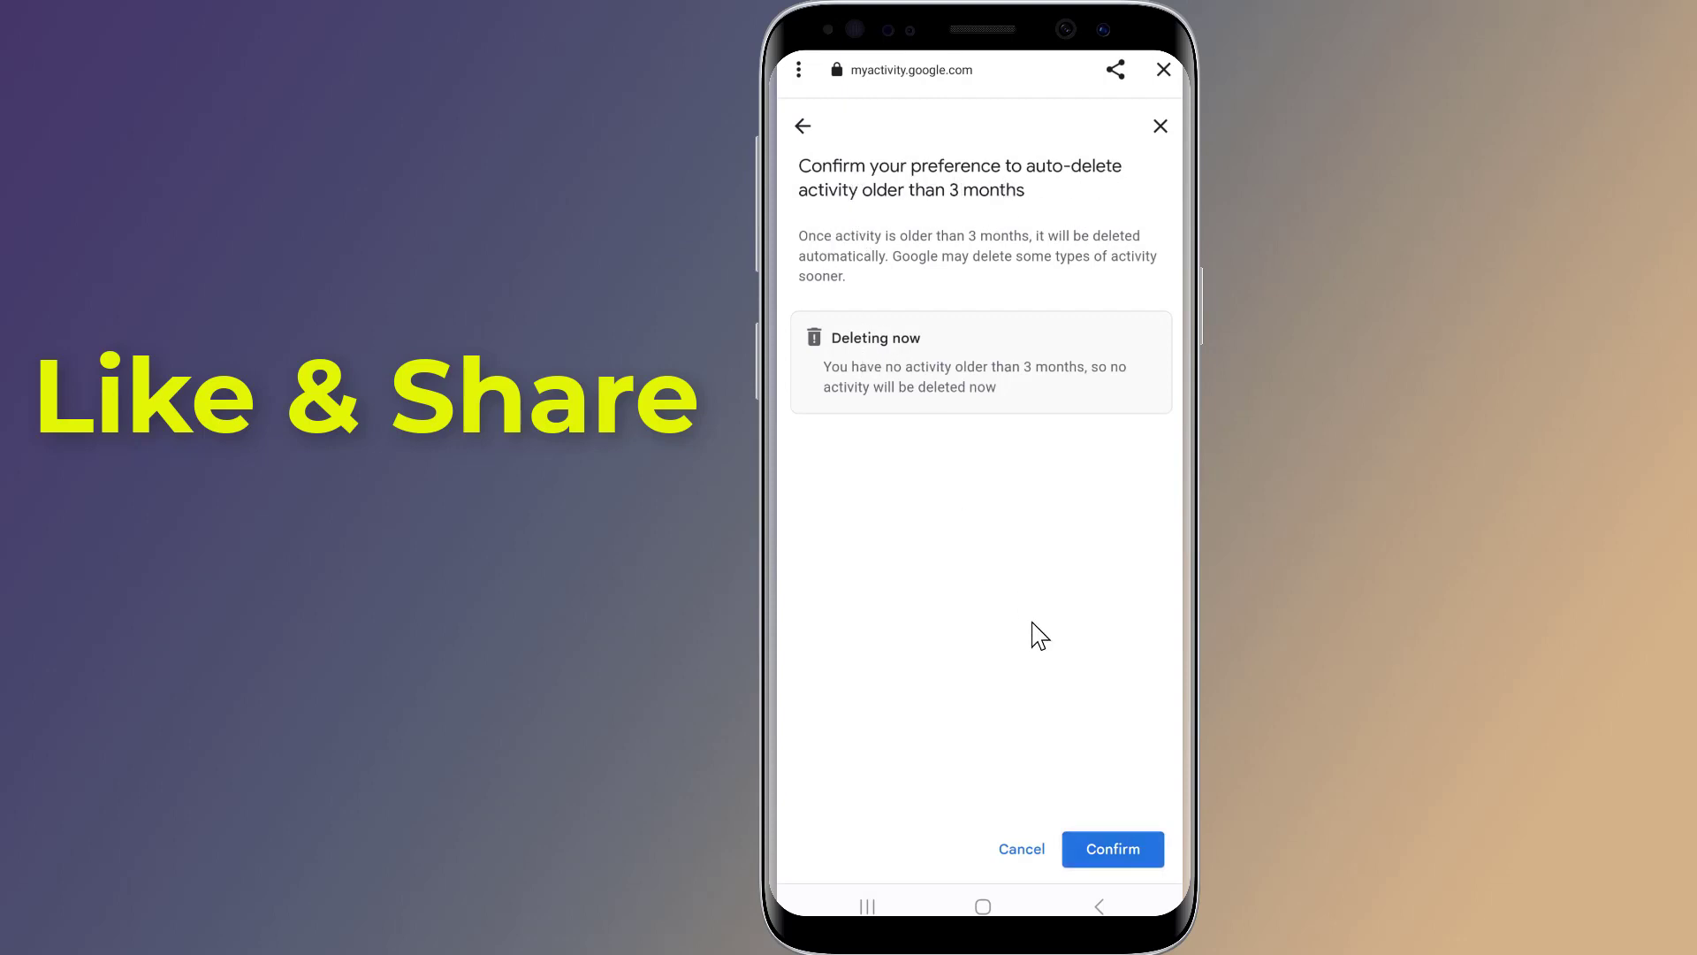
Confirm the 3-month auto-delete setting and dismiss the Preference saved notice
{"action": "left_click", "coordinate": [1118, 842]}
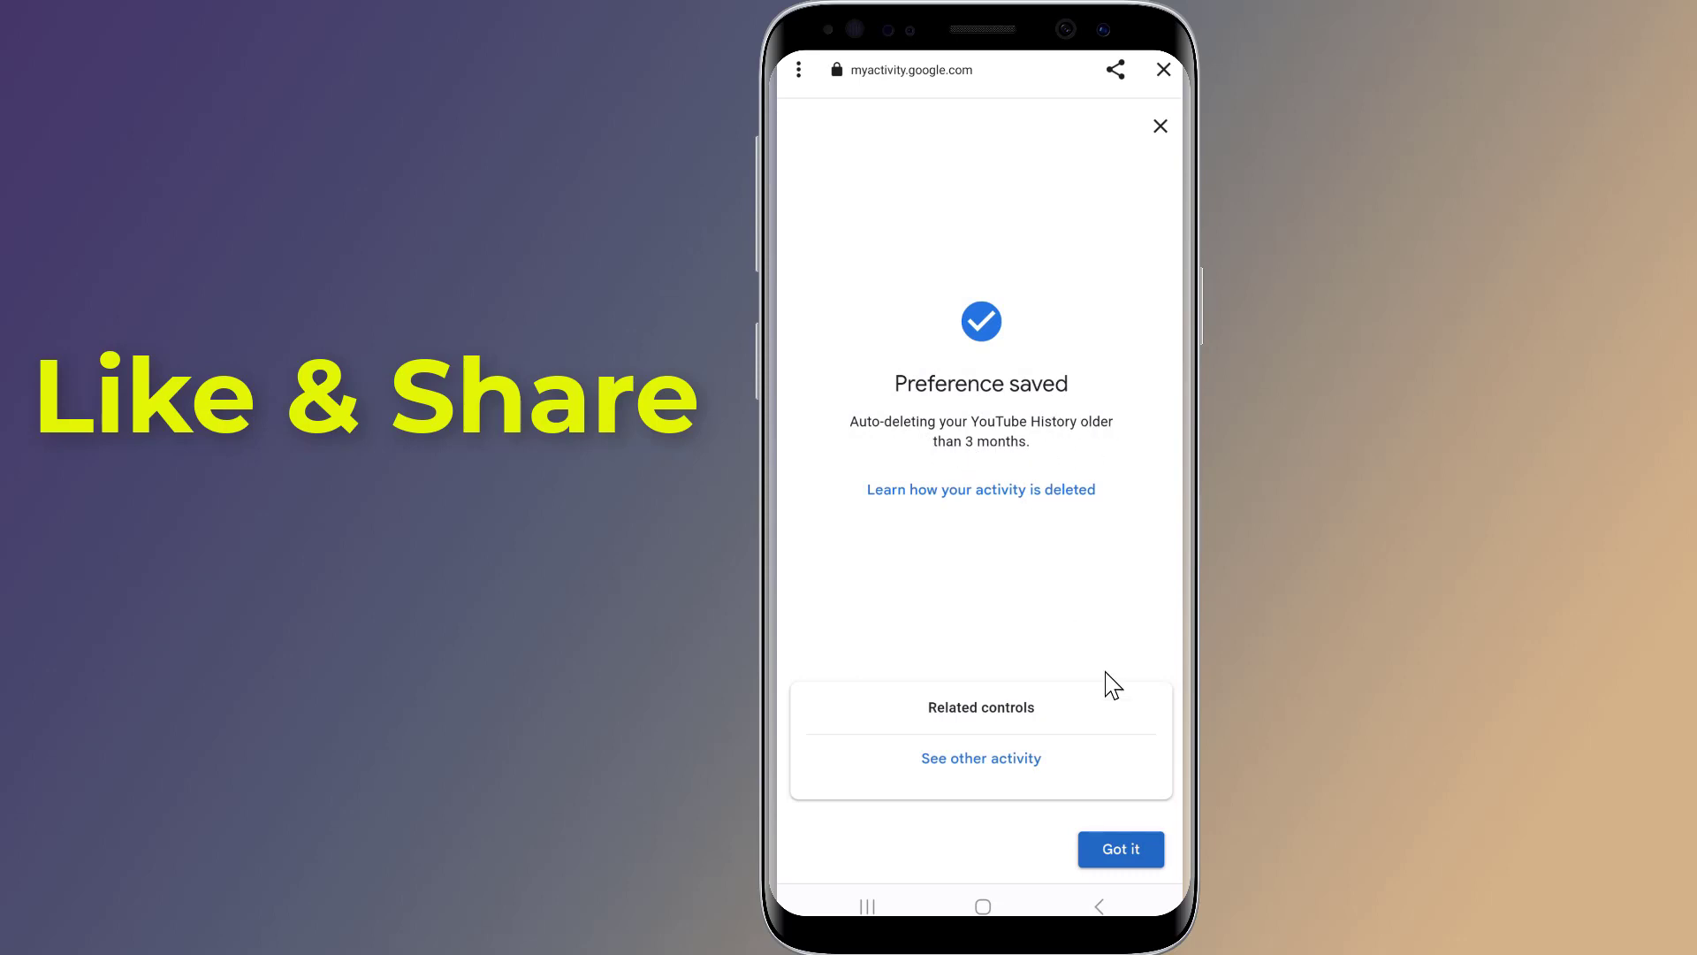
{"action": "left_click", "coordinate": [1111, 836]}
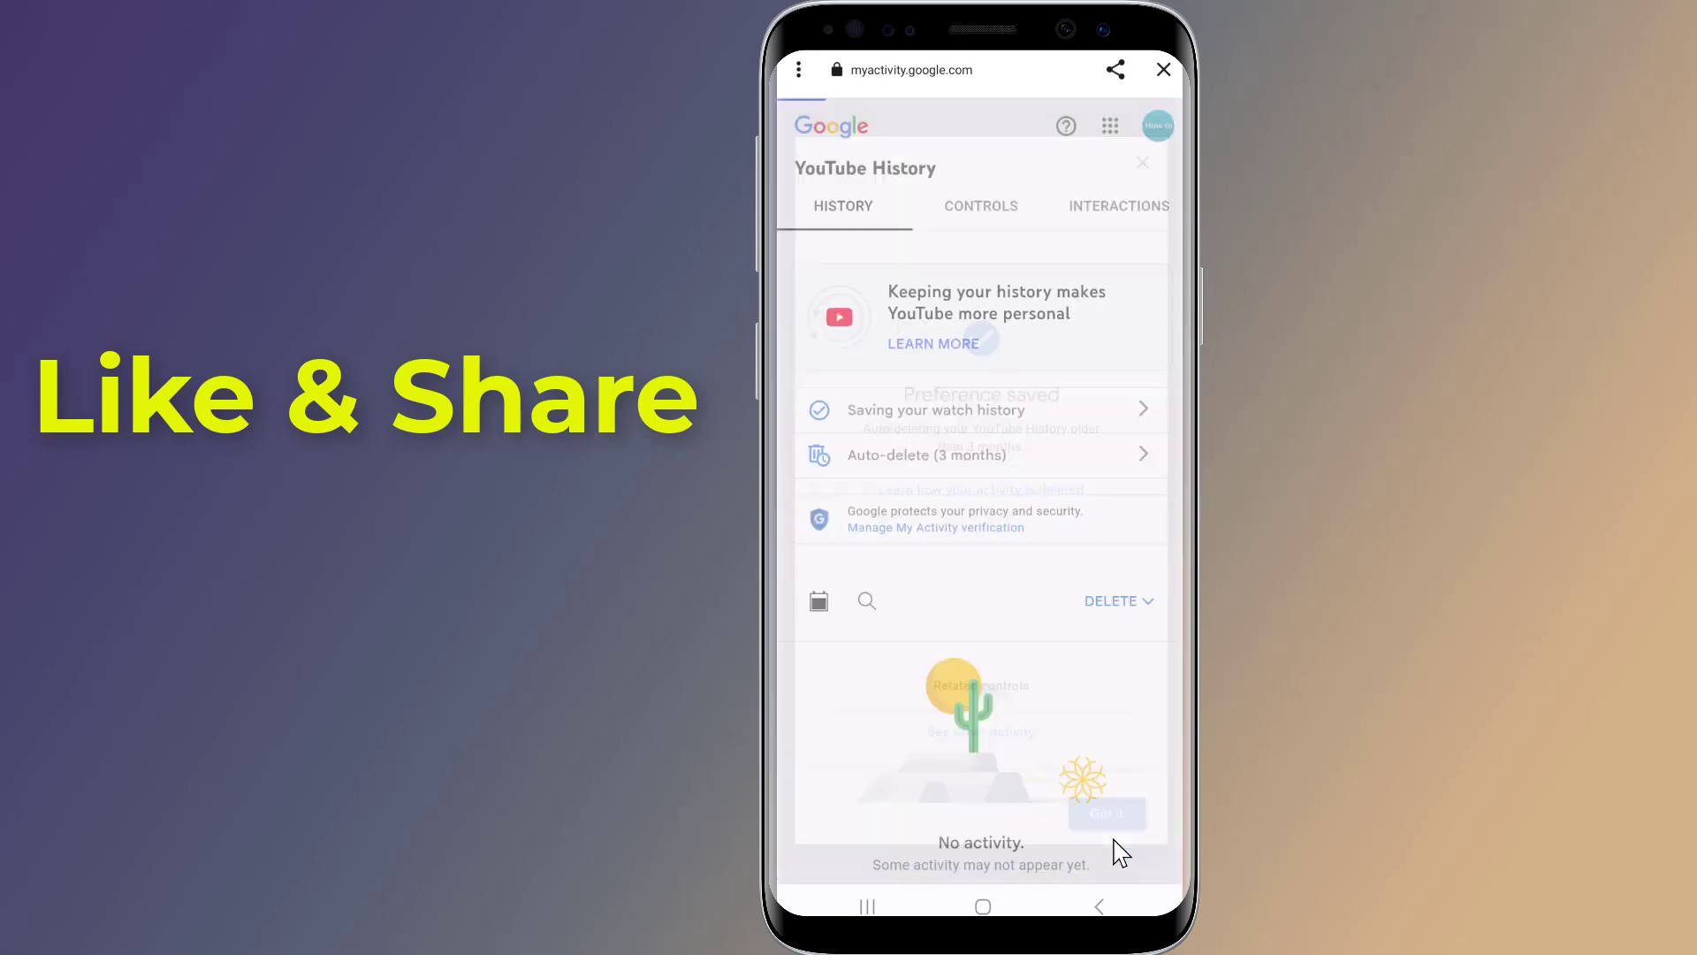